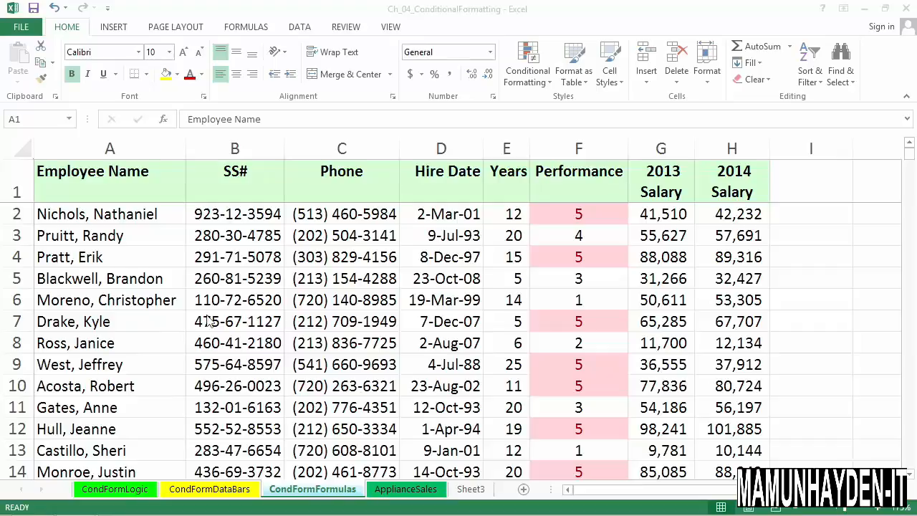
pyautogui.click(140, 260)
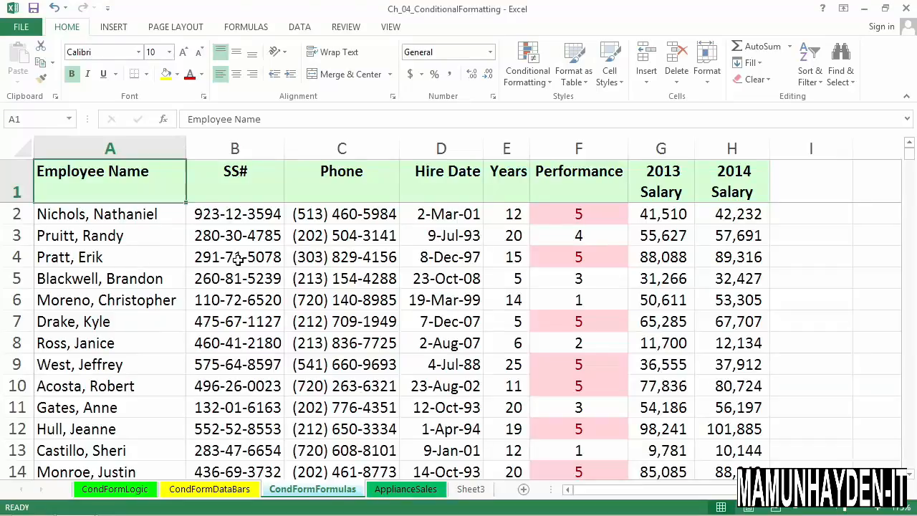
pyautogui.moveTo(179, 264); pyautogui.dragTo(735, 262)
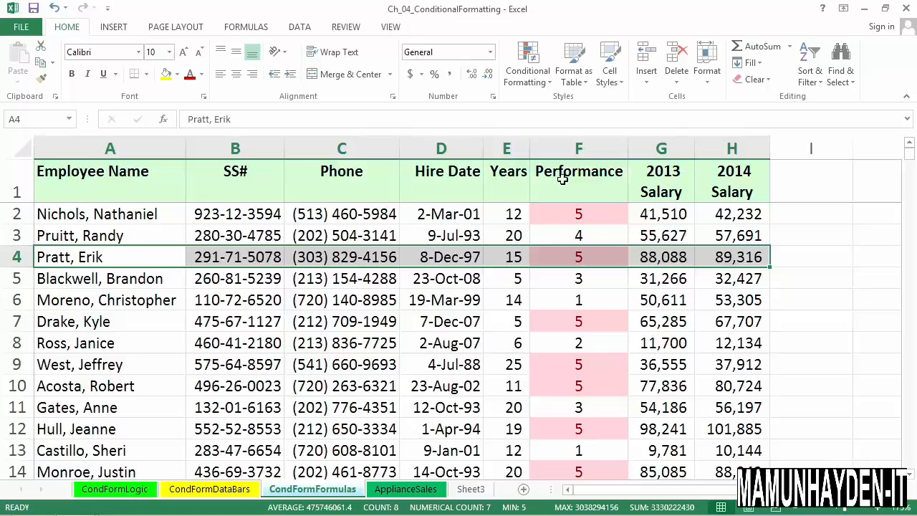
pyautogui.click(568, 149)
pyautogui.click(528, 65)
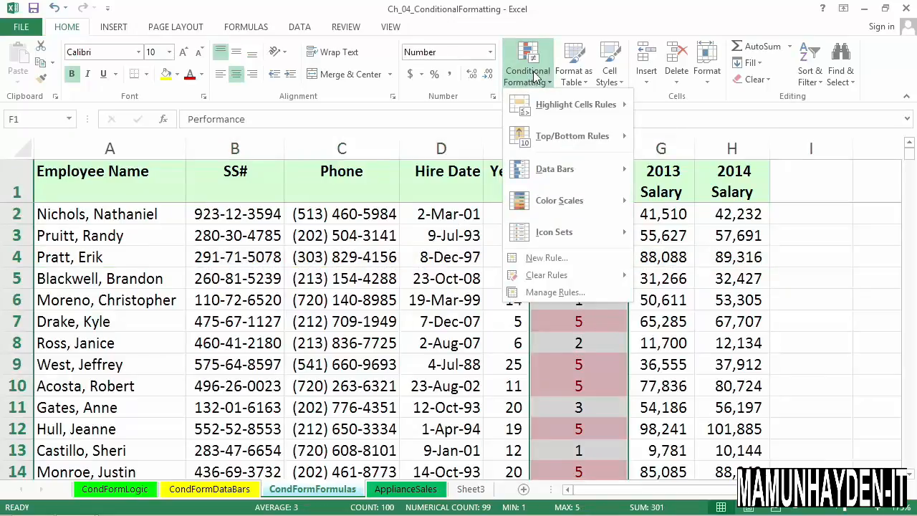
pyautogui.moveTo(558, 105)
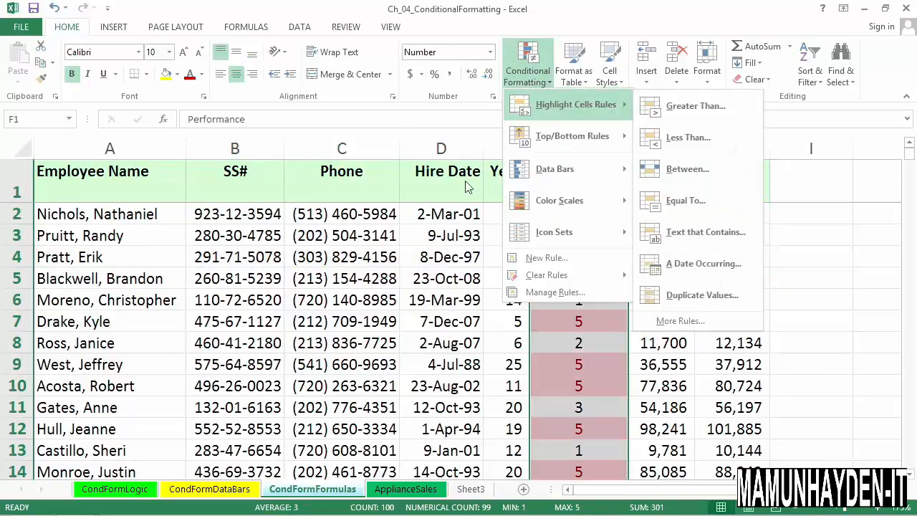
pyautogui.click(455, 211)
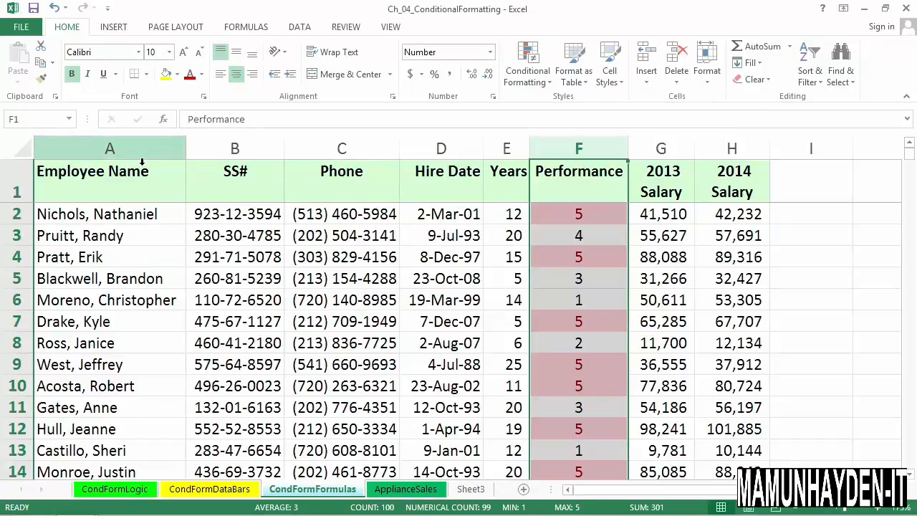
# - Select columns A through H and open the conditional formatting rules manager for that selection
pyautogui.moveTo(136, 153); pyautogui.dragTo(716, 156)
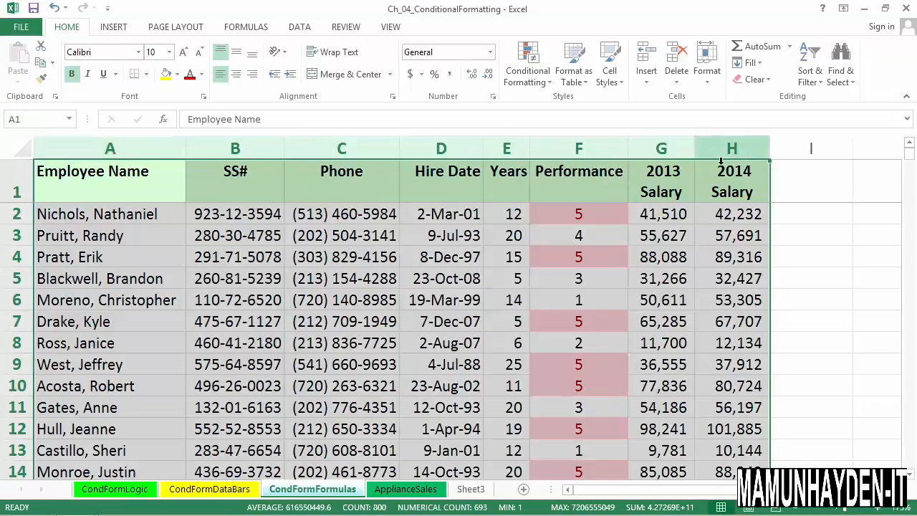
pyautogui.click(530, 62)
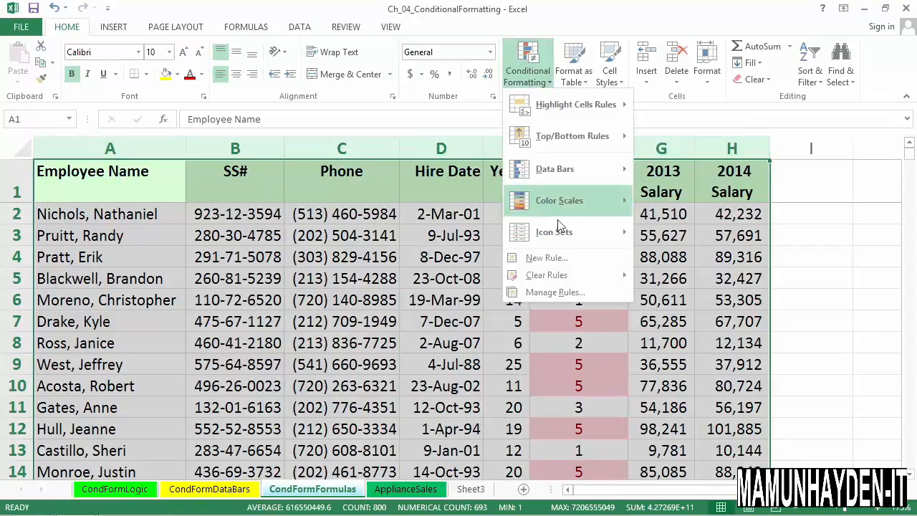
pyautogui.click(549, 294)
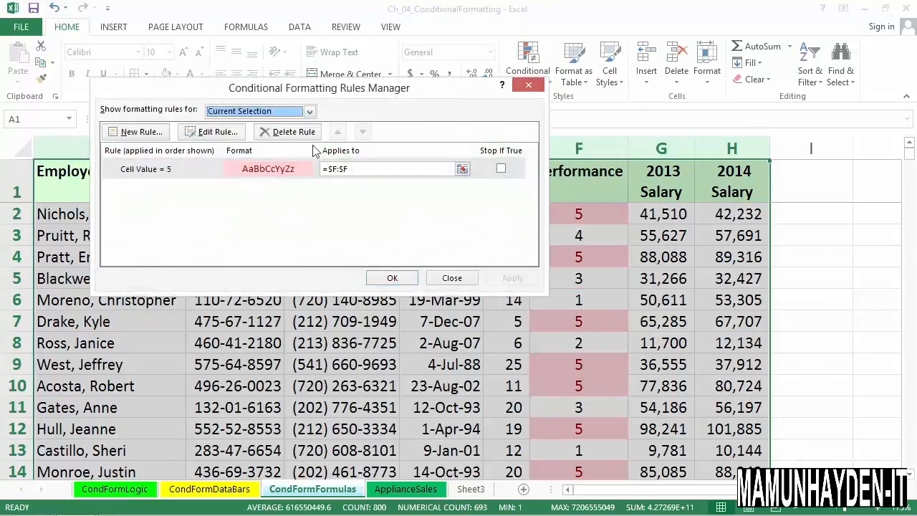
pyautogui.moveTo(389, 91); pyautogui.dragTo(339, 236)
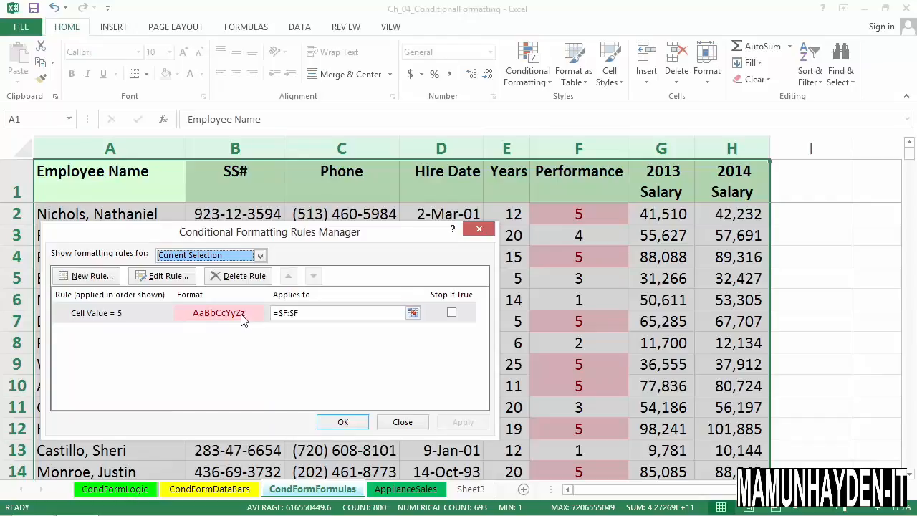
# - Convert the Cell Value = 5 rule into a rule that uses the formula =$F1=5 to determine which cells to format
pyautogui.click(170, 279)
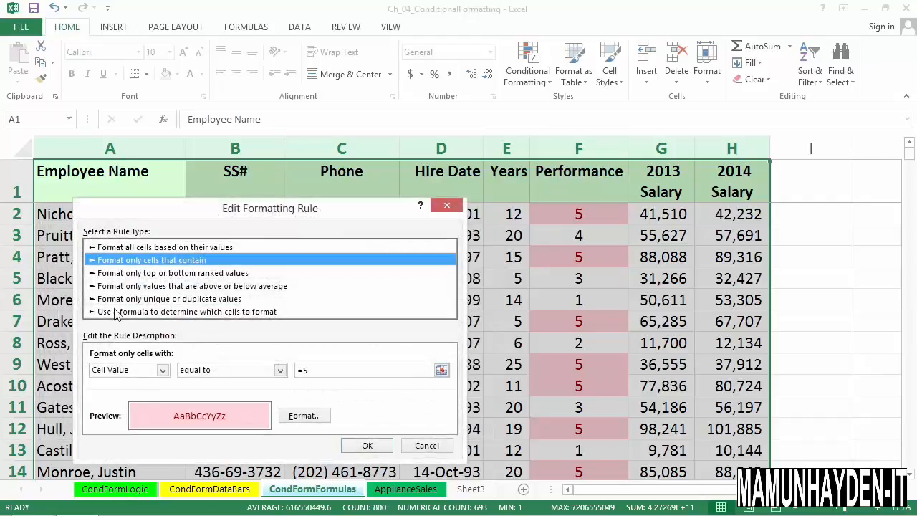
pyautogui.click(244, 313)
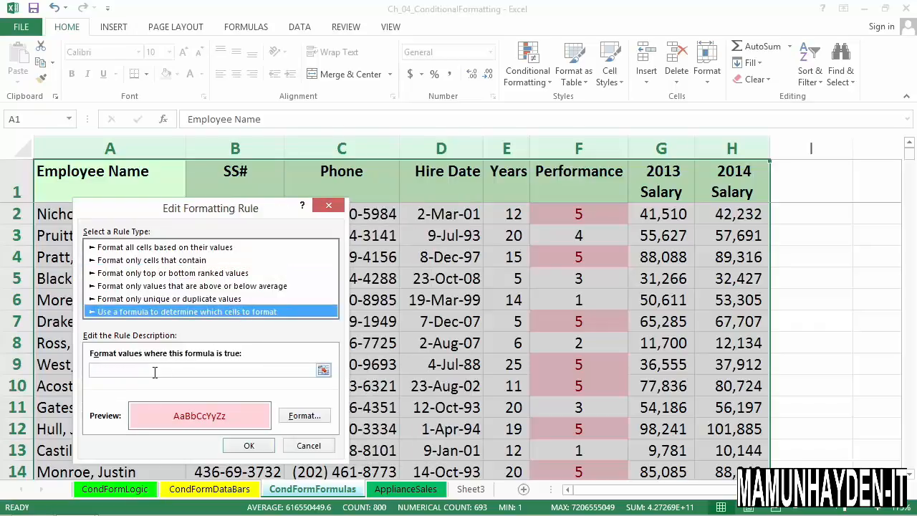
pyautogui.click(152, 371)
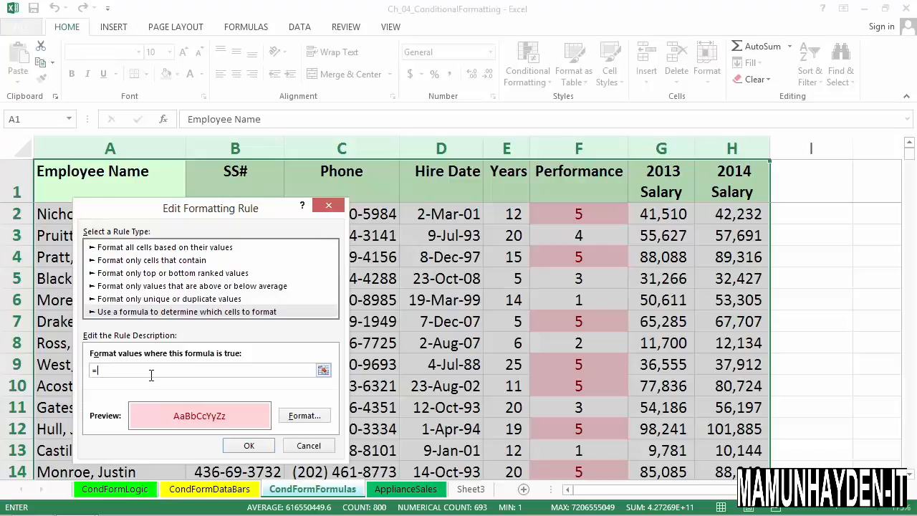
pyautogui.click(588, 191)
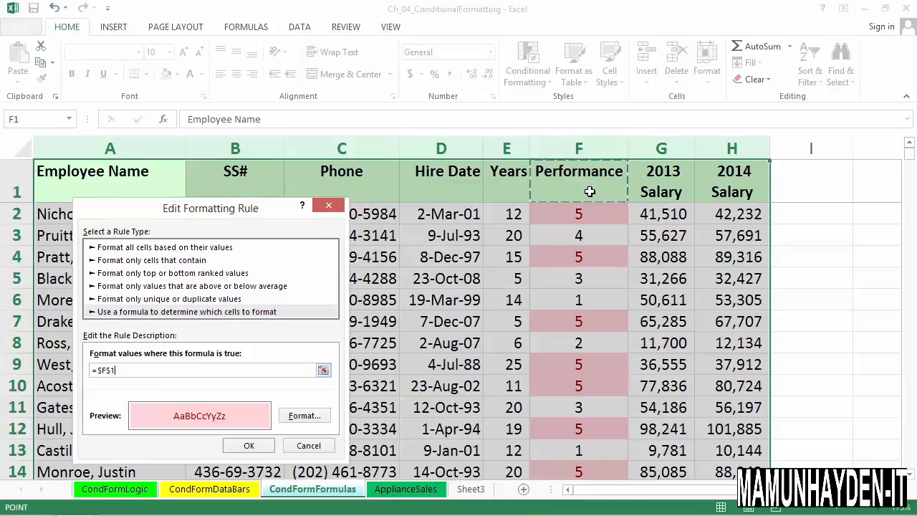
pyautogui.write('=5')
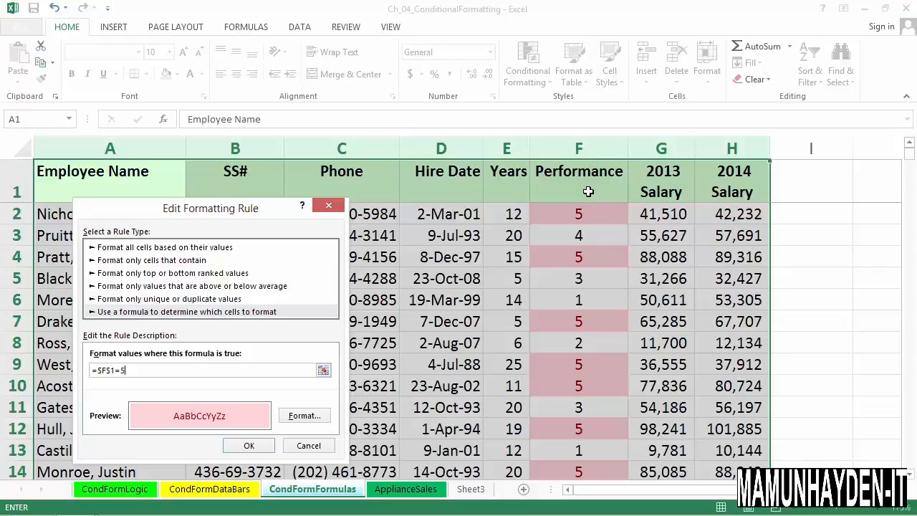
pyautogui.click(111, 373)
pyautogui.press('BackSpace')
pyautogui.click(300, 419)
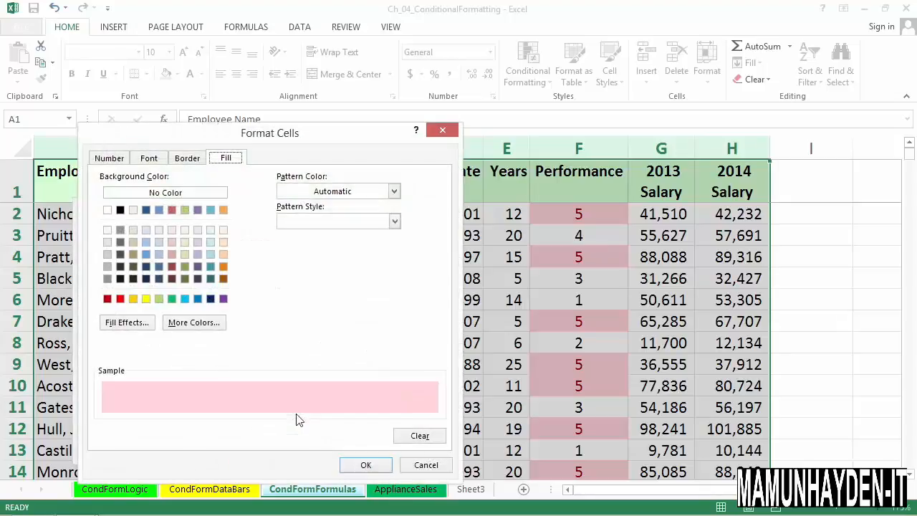
pyautogui.click(414, 466)
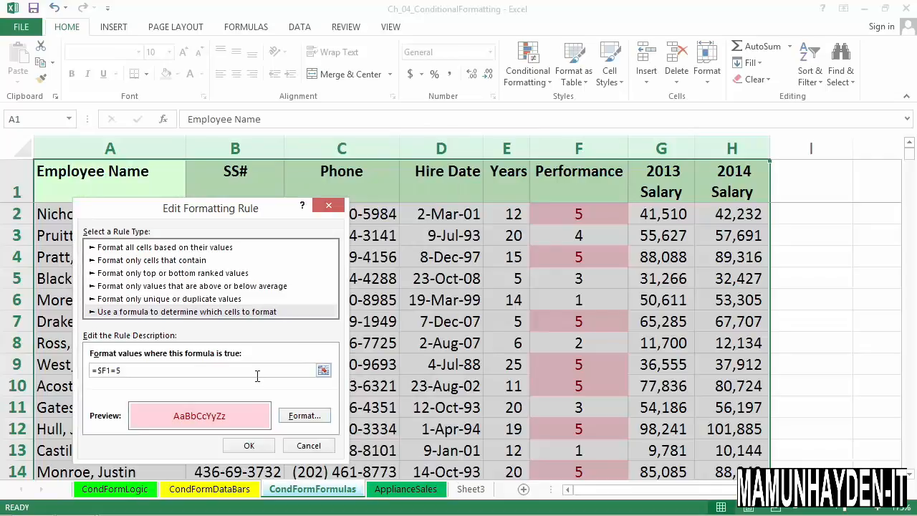
pyautogui.click(246, 447)
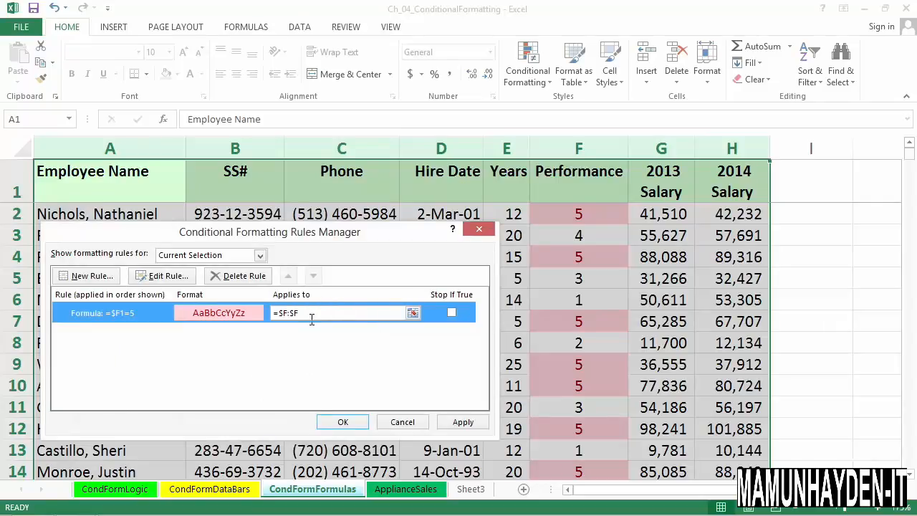
# - Set the formula rule's applies-to range to =$A:$H and apply it to the sheet
pyautogui.moveTo(310, 317); pyautogui.dragTo(271, 313)
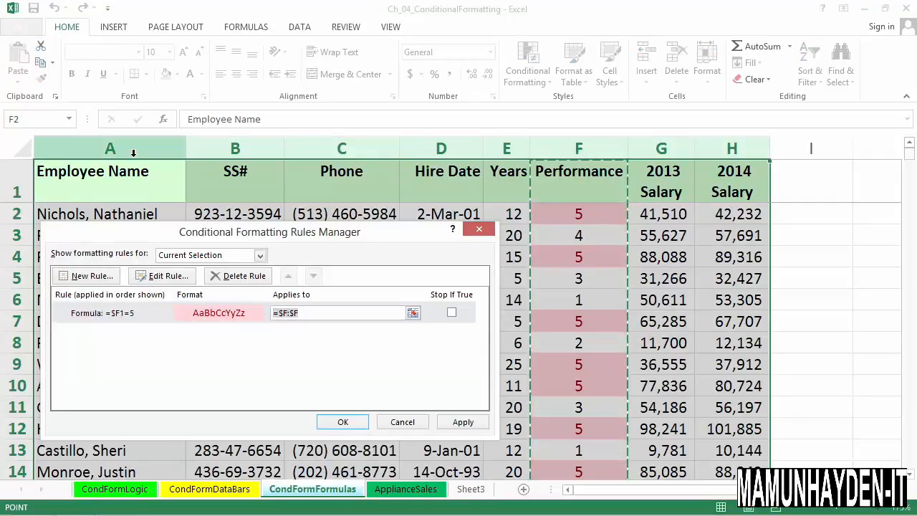
pyautogui.click(165, 151)
pyautogui.moveTo(165, 151); pyautogui.dragTo(724, 151)
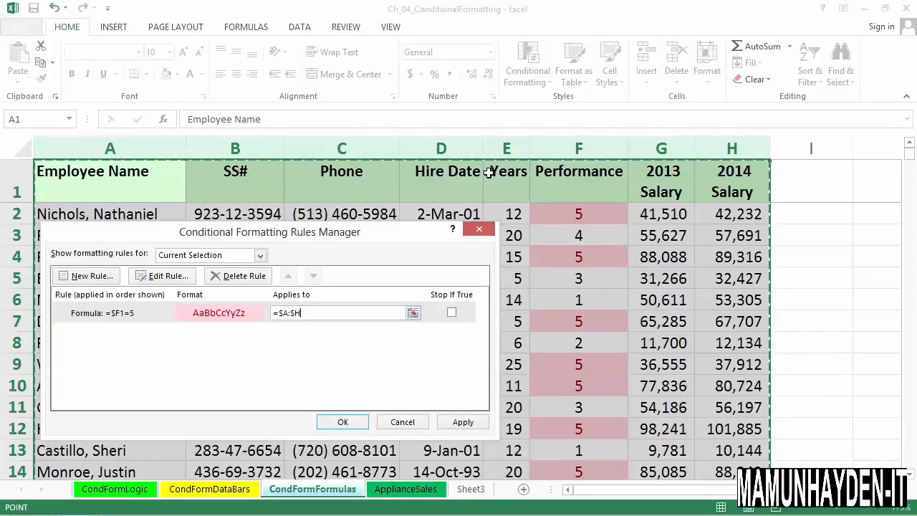
pyautogui.click(356, 423)
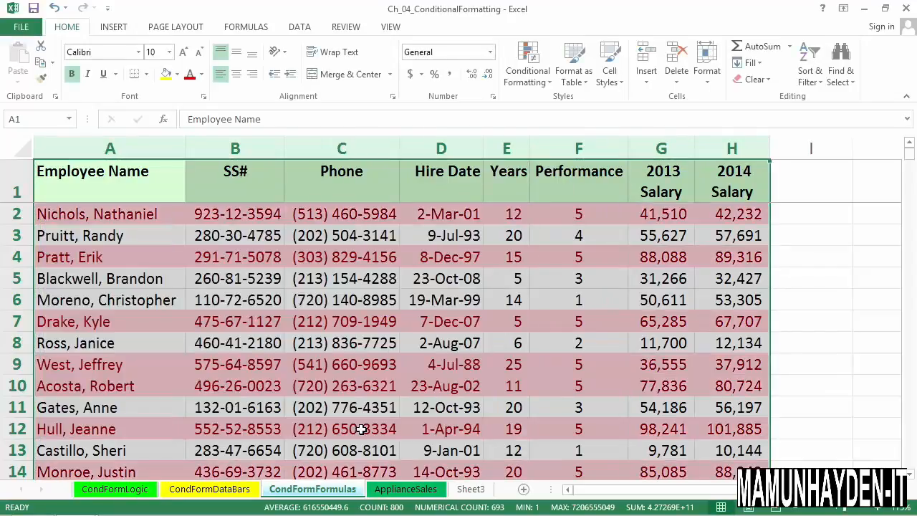
pyautogui.click(848, 264)
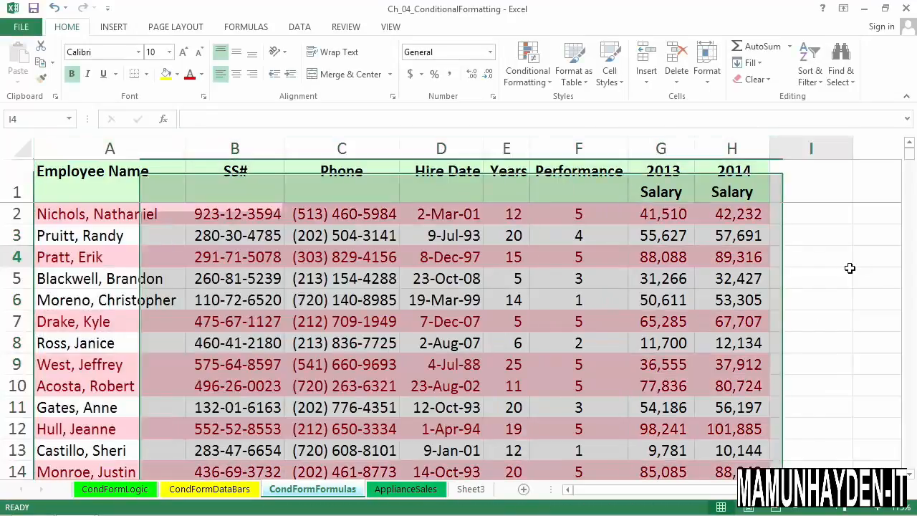
# - Test the row highlighting by setting the Performance rating in F4 to 4 and back to 5
pyautogui.click(591, 265)
pyautogui.write('4')
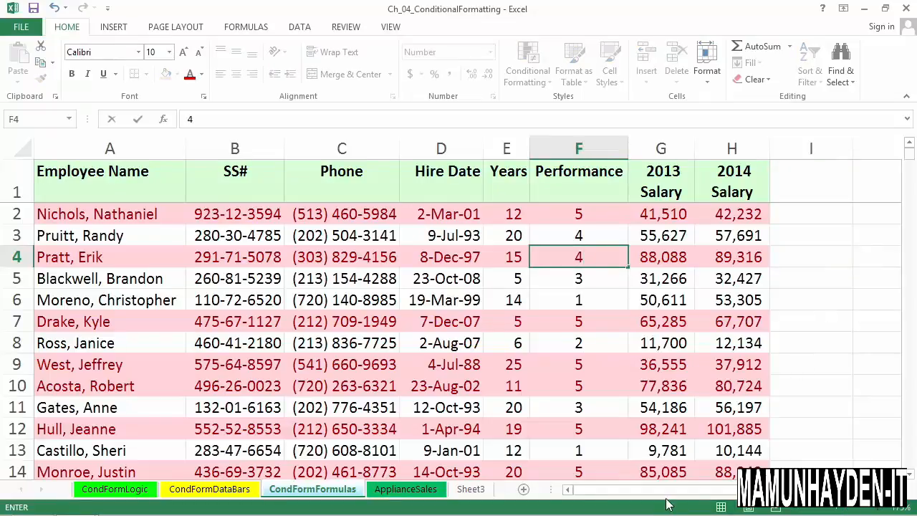
pyautogui.press('Return')
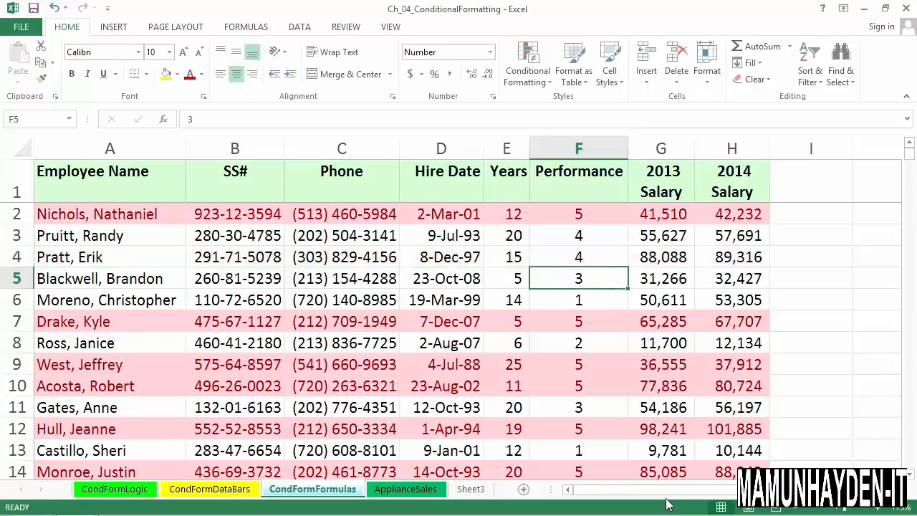
pyautogui.press('Up')
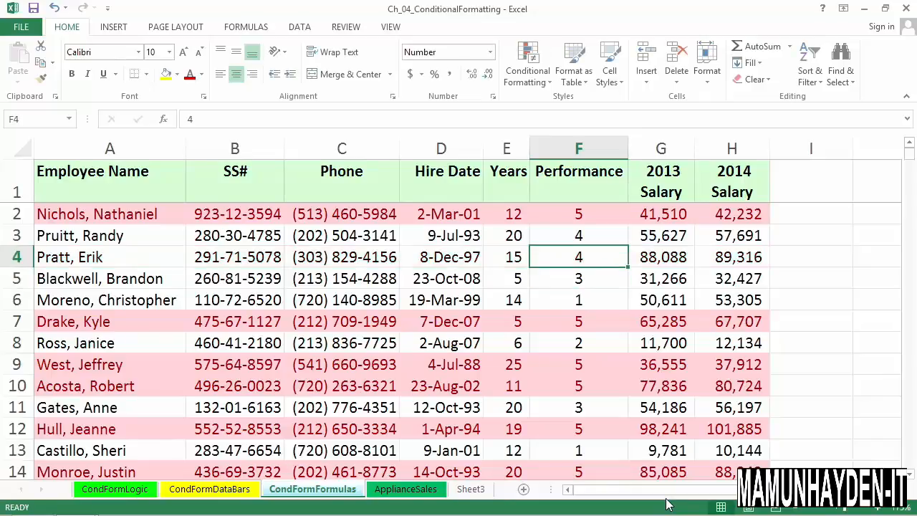
pyautogui.write('5')
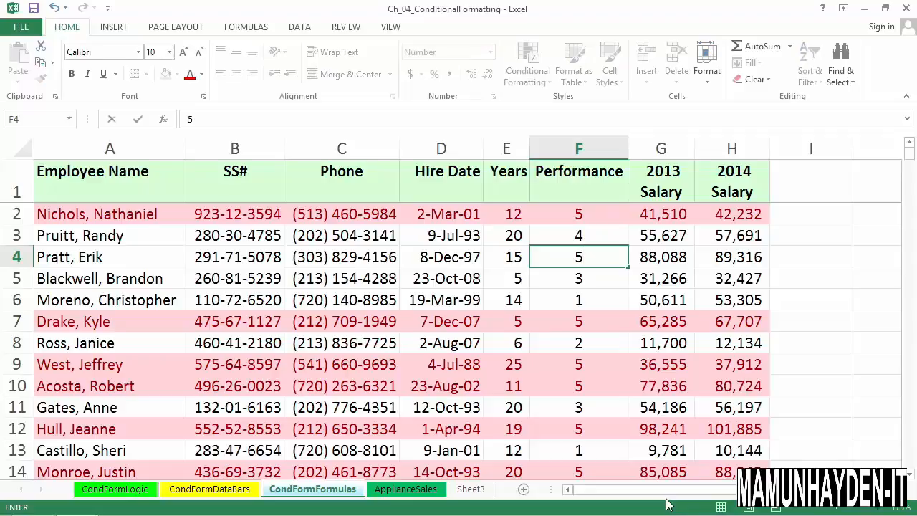
pyautogui.press('Return')
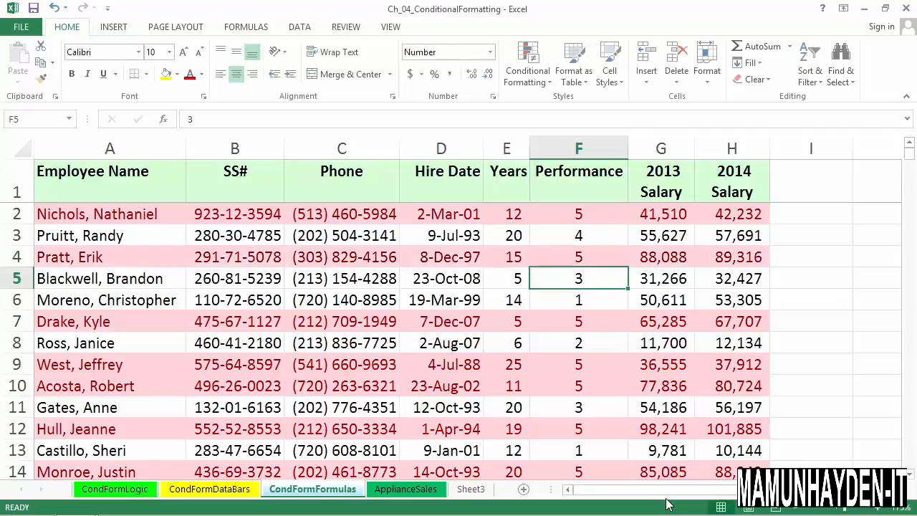
pyautogui.click(788, 262)
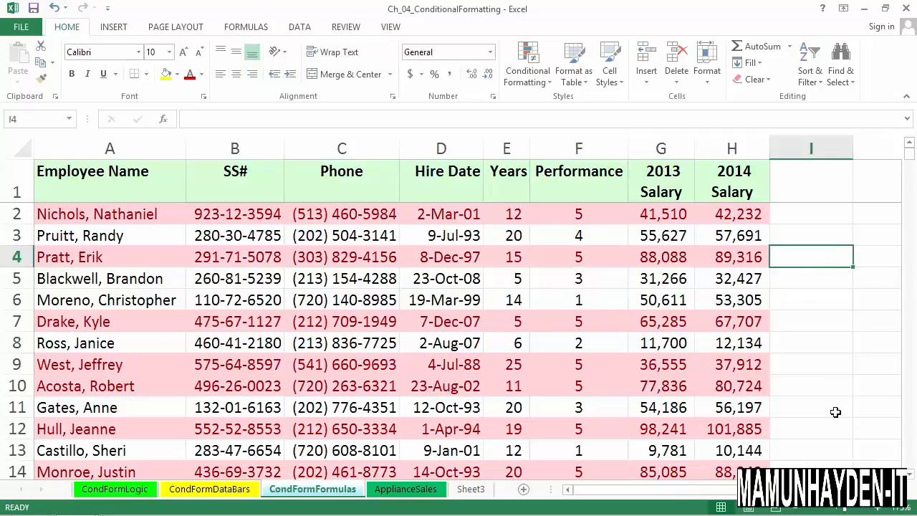
# - Select the Shipping column L and start a new conditional formatting rule that uses a formula to determine which cells to format
pyautogui.hscroll(4, 469, 316)
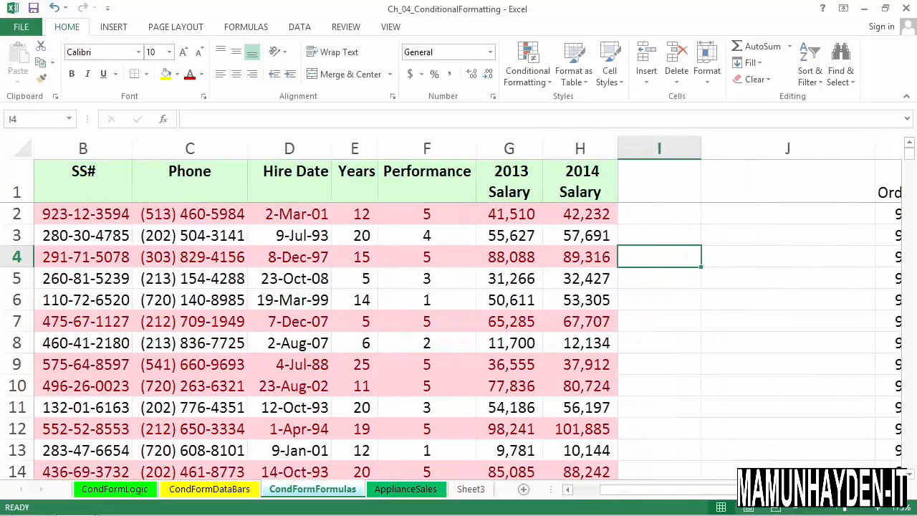
pyautogui.hscroll(1, 469, 315)
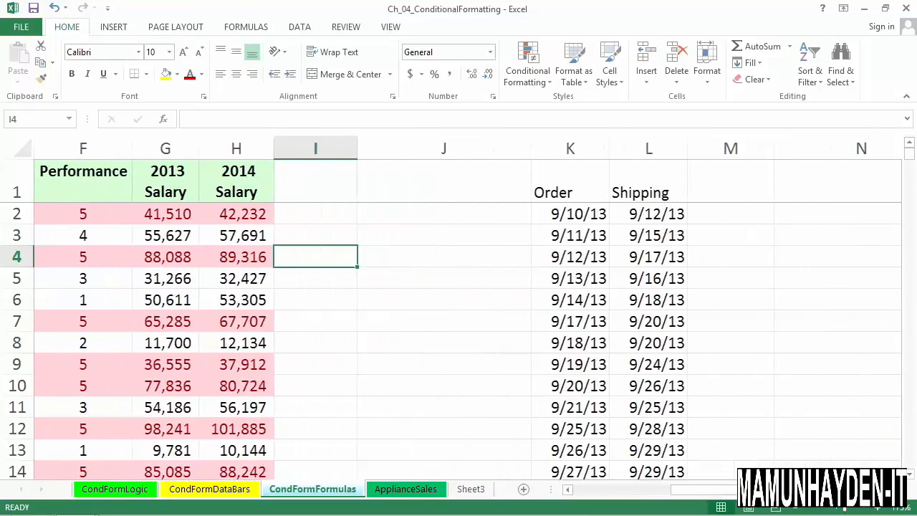
pyautogui.click(734, 218)
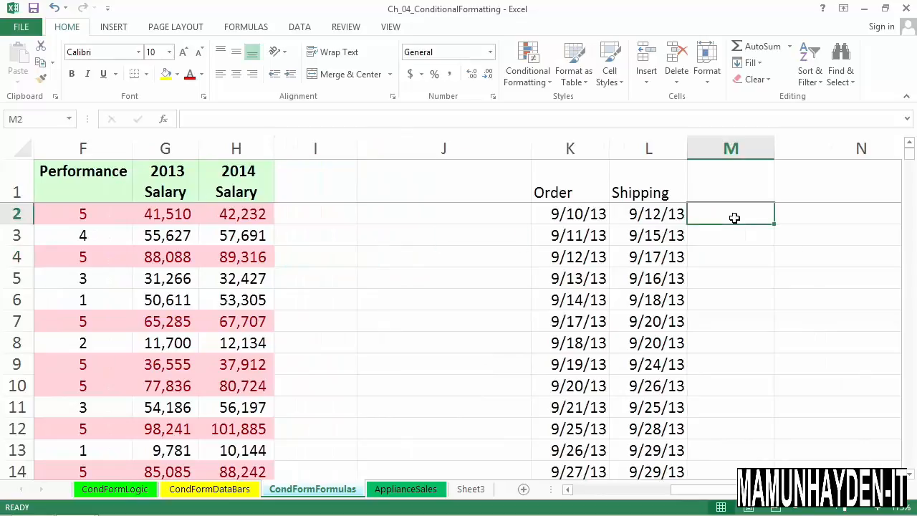
pyautogui.moveTo(733, 212); pyautogui.dragTo(749, 473)
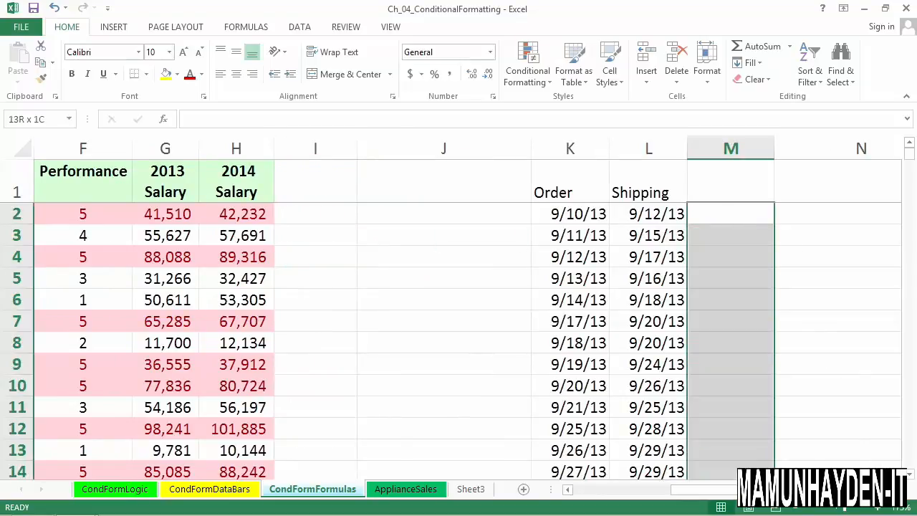
pyautogui.click(655, 219)
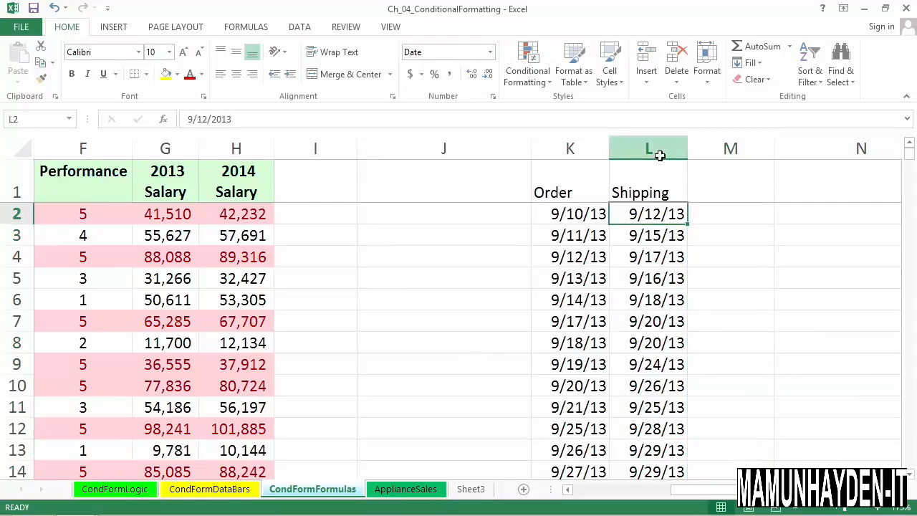
pyautogui.click(665, 160)
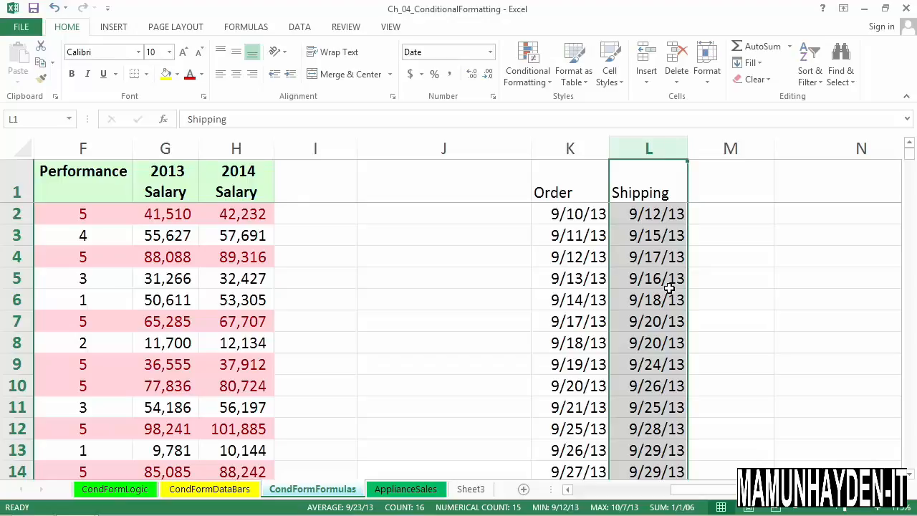
pyautogui.click(530, 75)
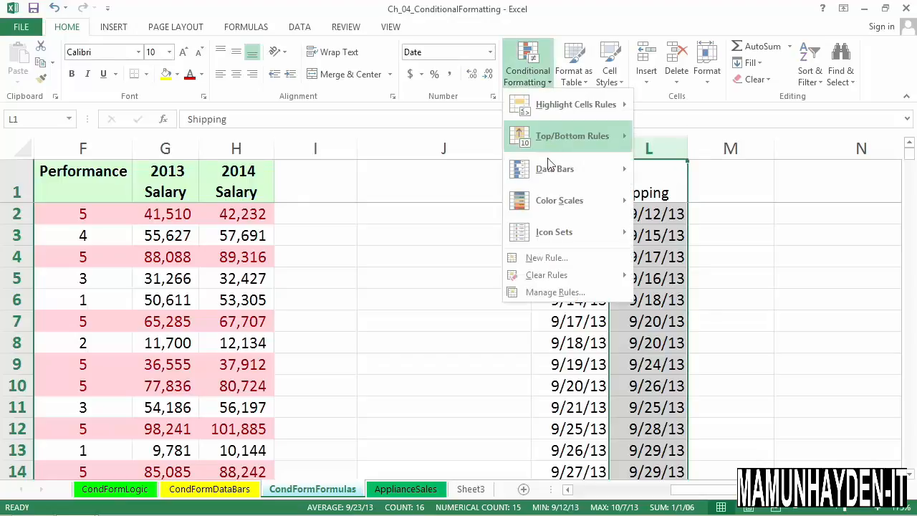
pyautogui.click(542, 259)
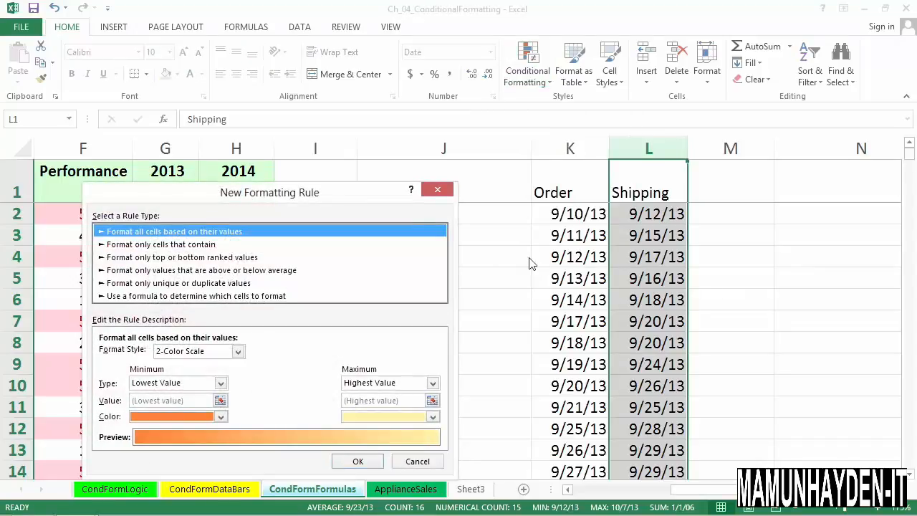
pyautogui.moveTo(380, 202); pyautogui.dragTo(441, 148)
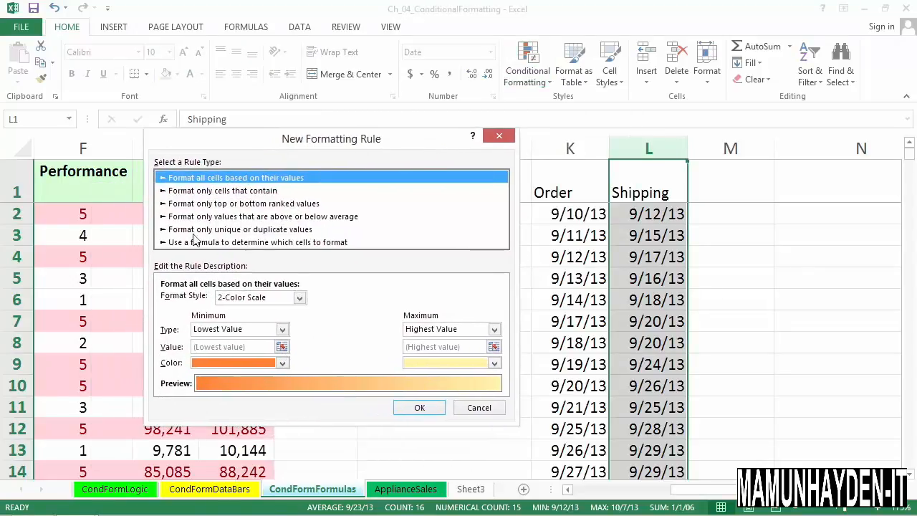
pyautogui.click(249, 244)
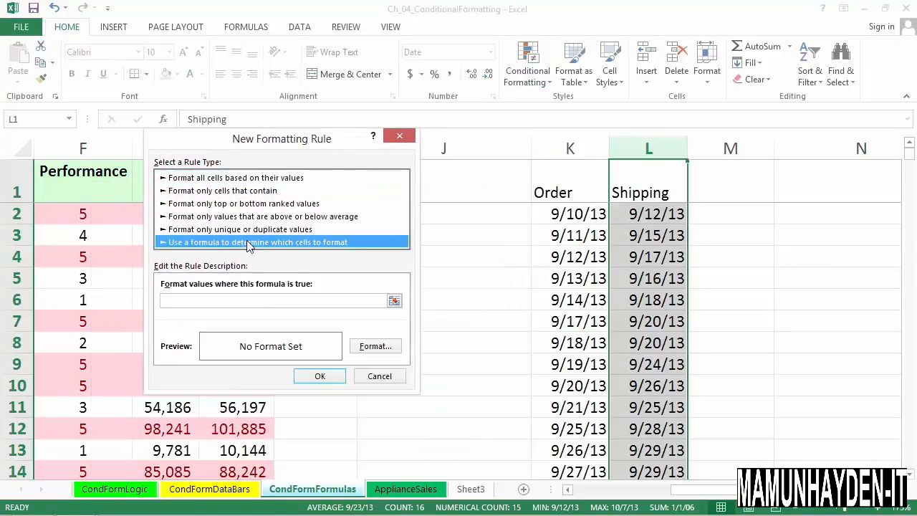
# - Set the rule's formula to =L1>K1+3, give it a yellow fill, and apply it to the Shipping column
pyautogui.click(232, 306)
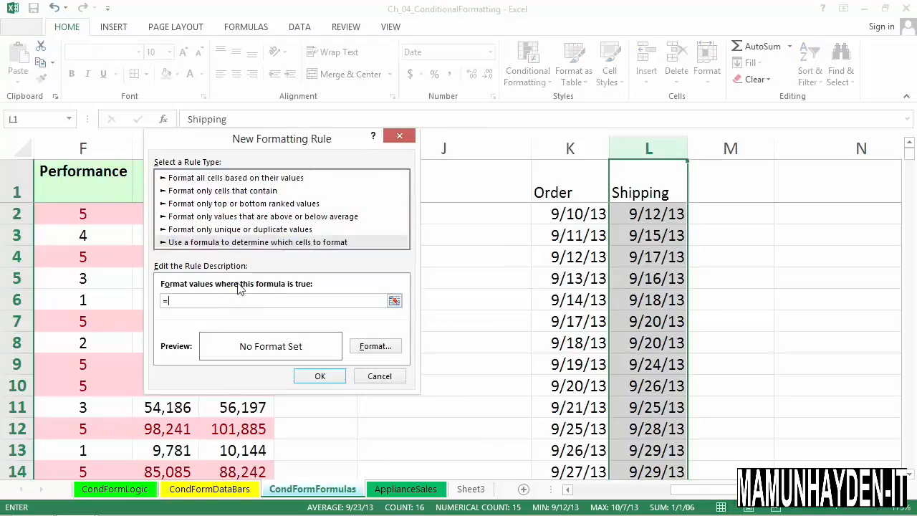
pyautogui.write('=L1>K1+3')
pyautogui.click(374, 349)
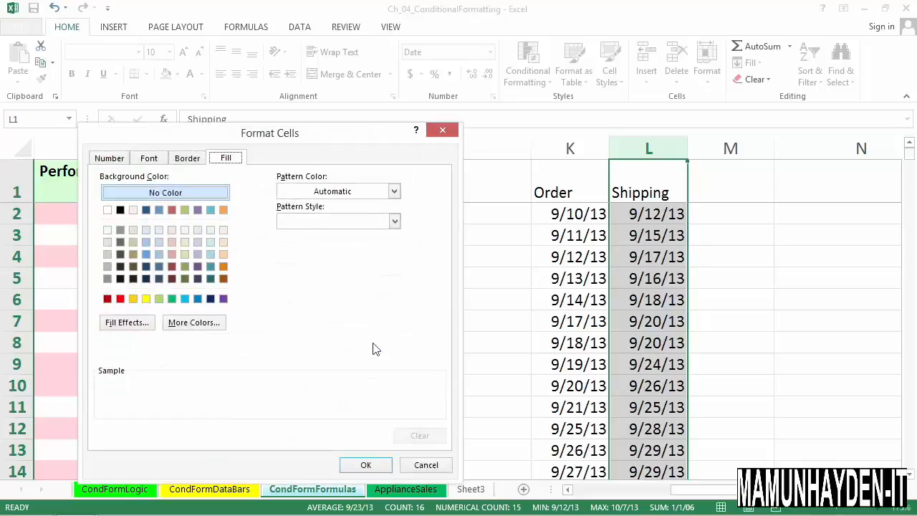
pyautogui.click(146, 299)
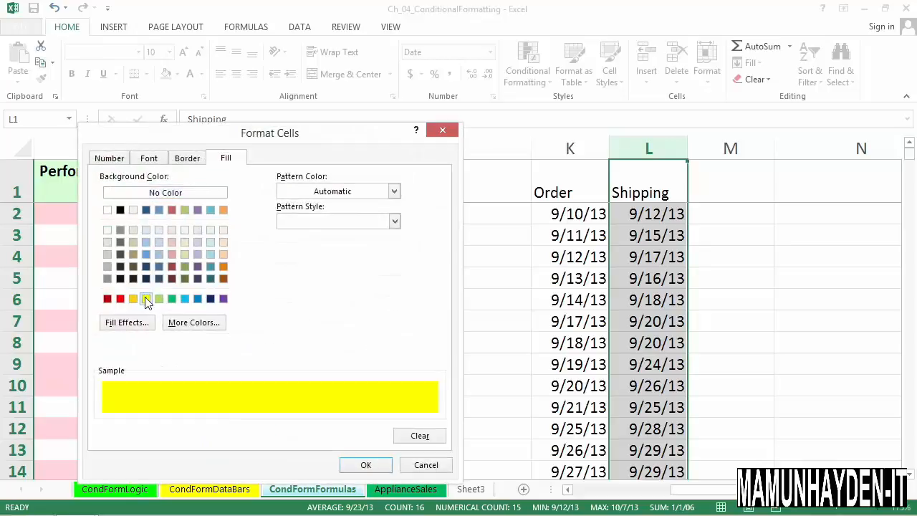
pyautogui.click(360, 464)
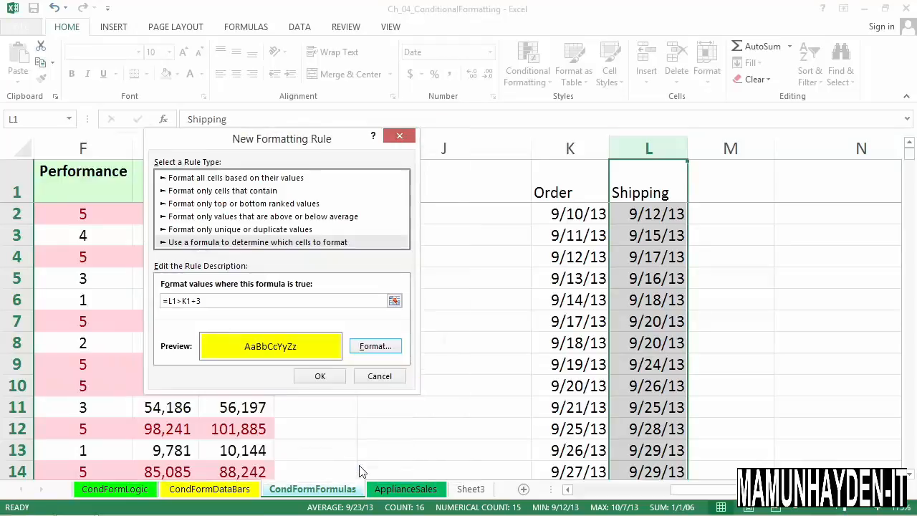
pyautogui.click(333, 380)
# - Examine the highlighted Shipping dates against their Order dates, and return to the highlighted employee rows
pyautogui.click(666, 240)
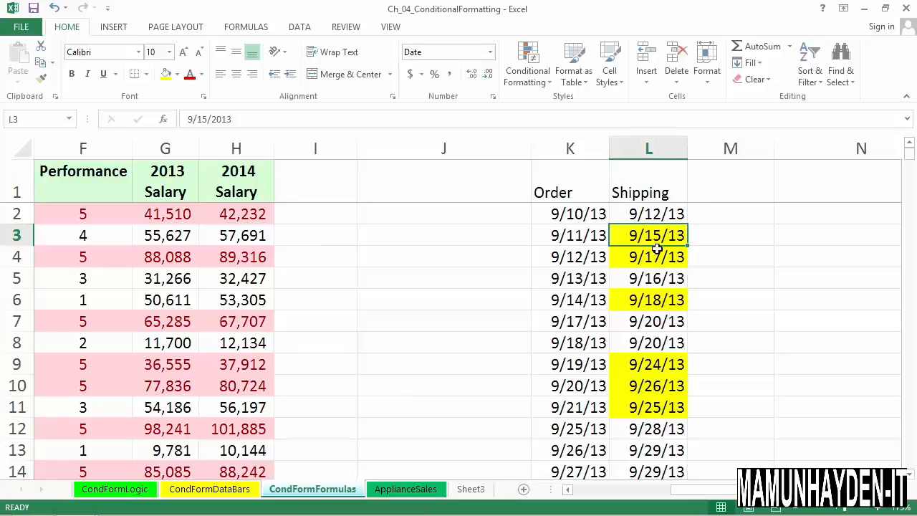
pyautogui.click(637, 258)
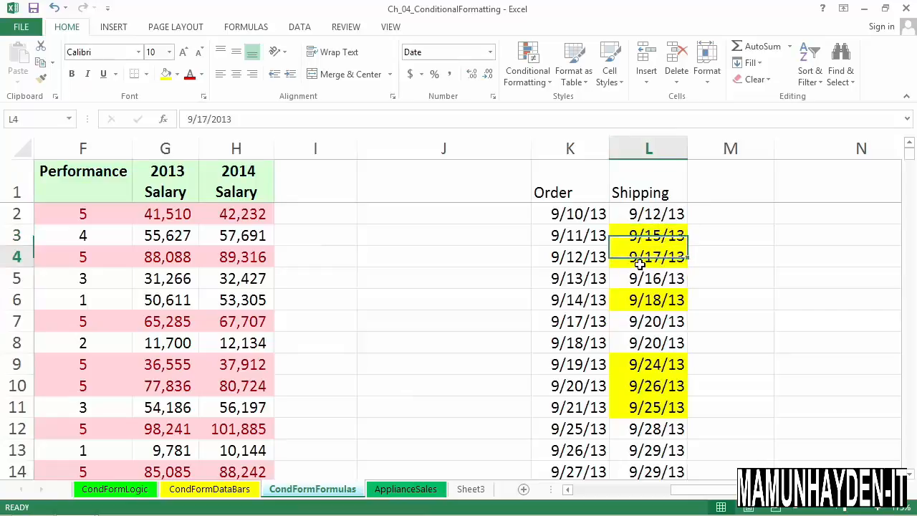
pyautogui.click(450, 252)
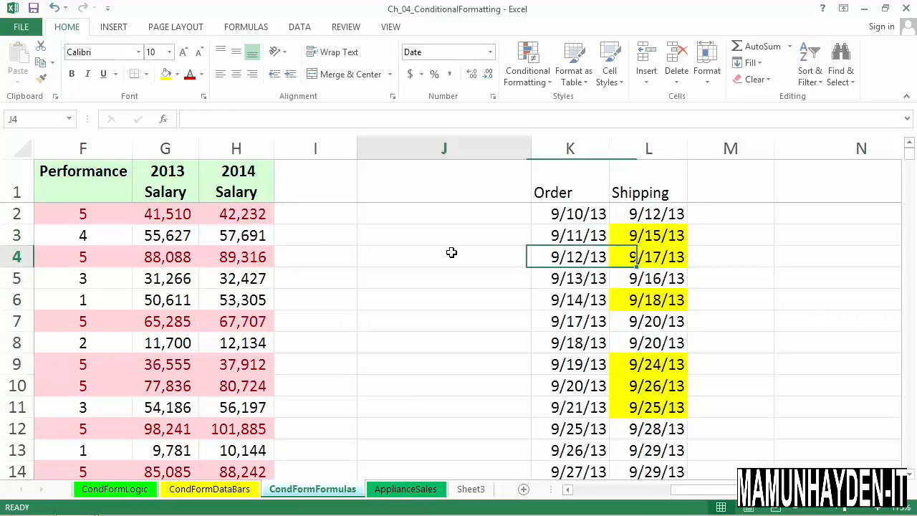
pyautogui.moveTo(685, 494); pyautogui.dragTo(577, 494)
pyautogui.click(187, 285)
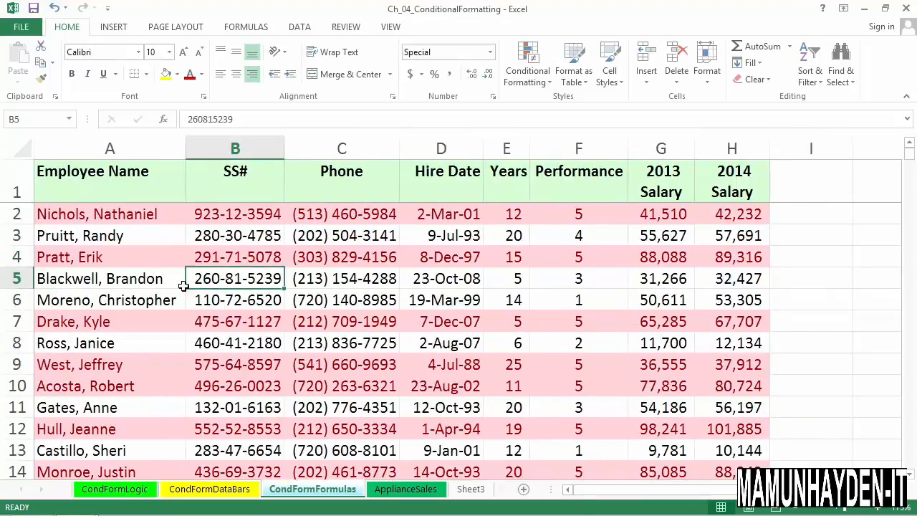
pyautogui.click(146, 287)
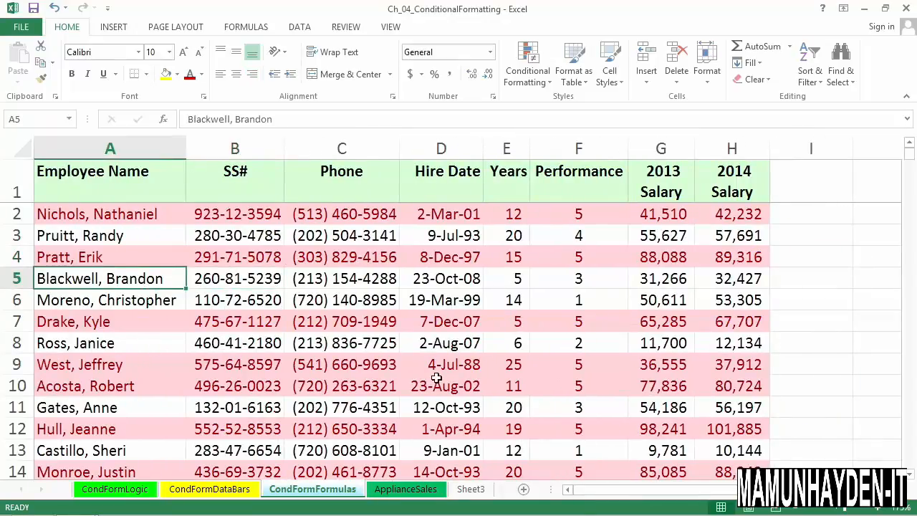
pyautogui.click(814, 386)
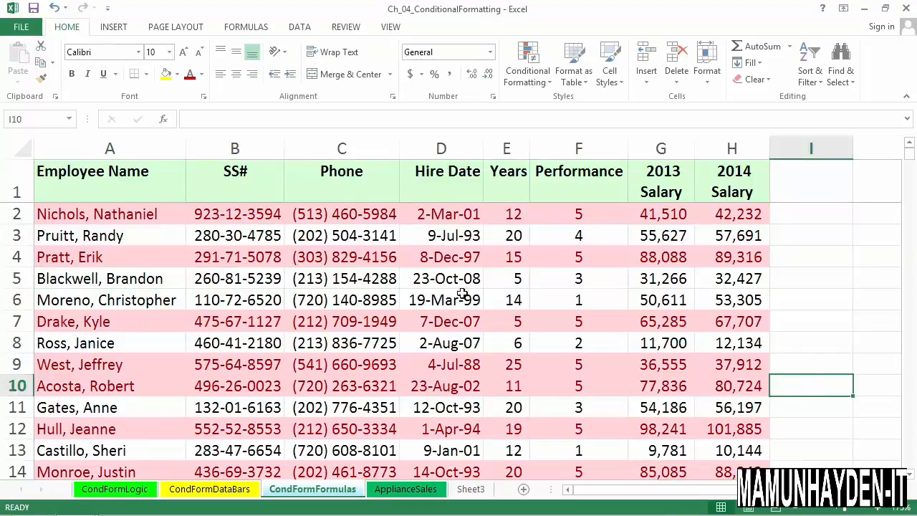
# - Try to clear the row highlighting by setting columns A through H to No Fill
pyautogui.moveTo(127, 212); pyautogui.dragTo(738, 215)
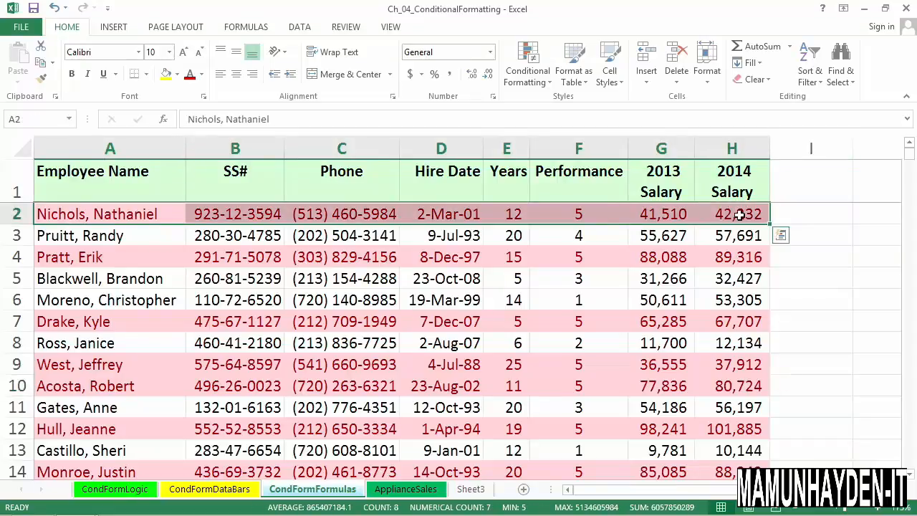
pyautogui.moveTo(154, 221); pyautogui.dragTo(741, 387)
pyautogui.click(744, 156)
pyautogui.hotkey('ctrl', 'a')
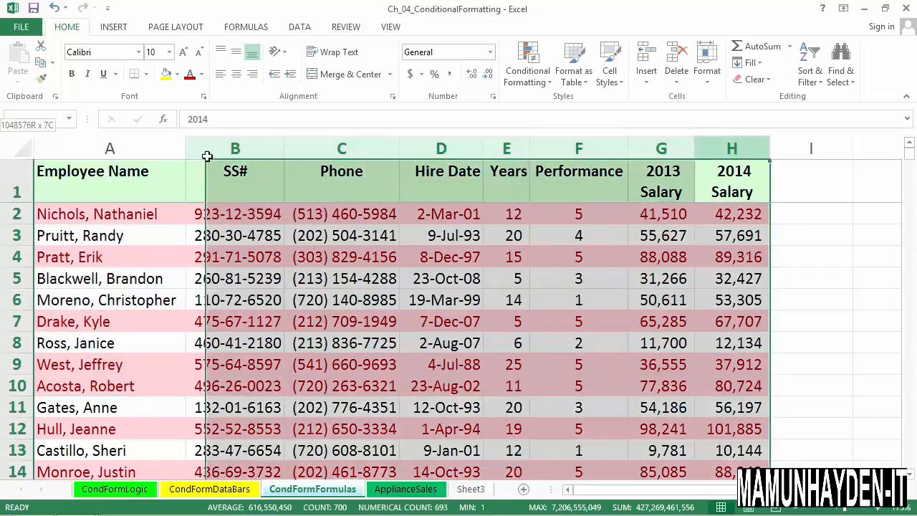
pyautogui.click(178, 74)
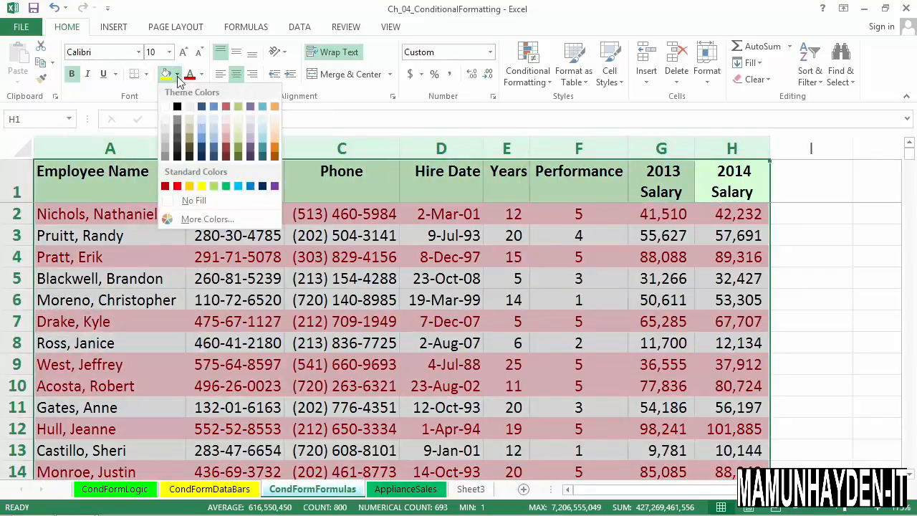
pyautogui.click(197, 202)
pyautogui.click(267, 279)
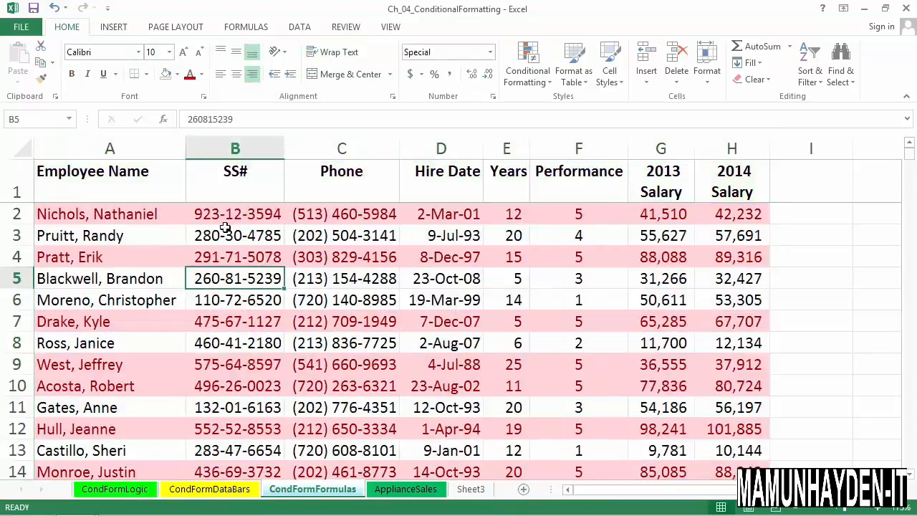
# - Undo the fill removal in columns A through H and deselect the columns
pyautogui.click(172, 186)
pyautogui.moveTo(172, 185)
pyautogui.mouseDown()
pyautogui.moveTo(651, 205)
pyautogui.moveTo(745, 188)
pyautogui.mouseUp()
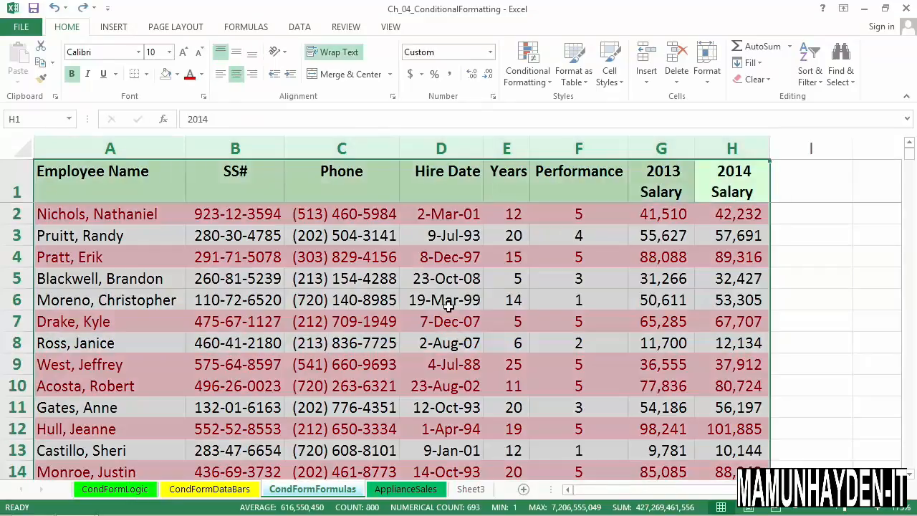
pyautogui.click(446, 304)
pyautogui.click(821, 219)
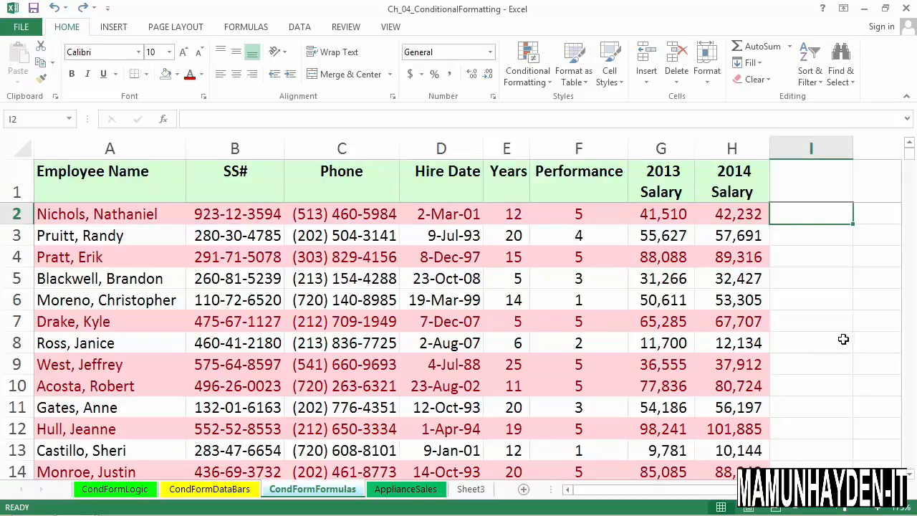
# - Select every cell on the sheet that contains conditional formatting
pyautogui.keyDown('ctrl'); pyautogui.scroll(-2, 843, 339); pyautogui.keyUp('ctrl')
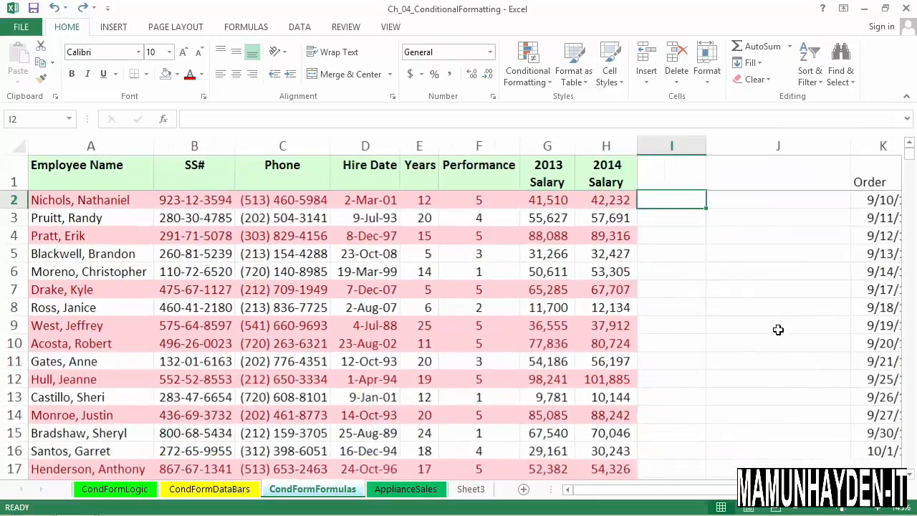
pyautogui.keyDown('ctrl'); pyautogui.scroll(-1, 702, 322); pyautogui.keyUp('ctrl')
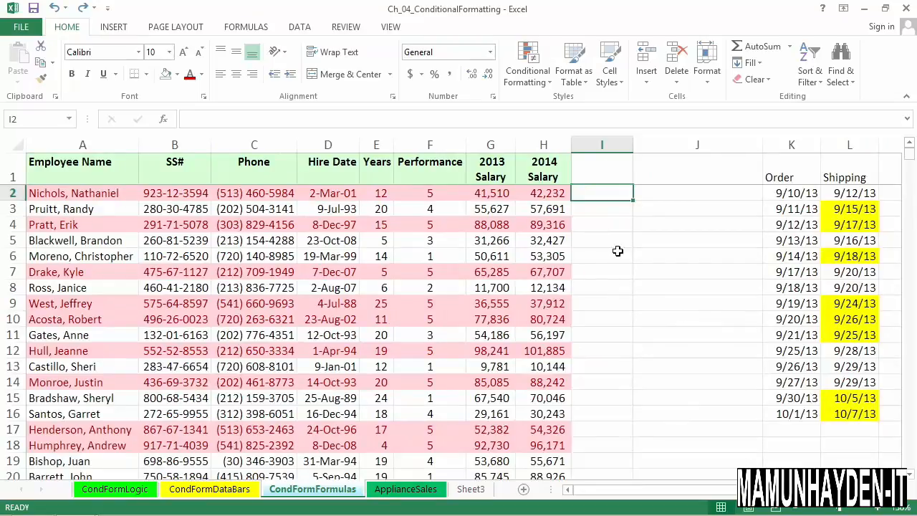
pyautogui.click(622, 229)
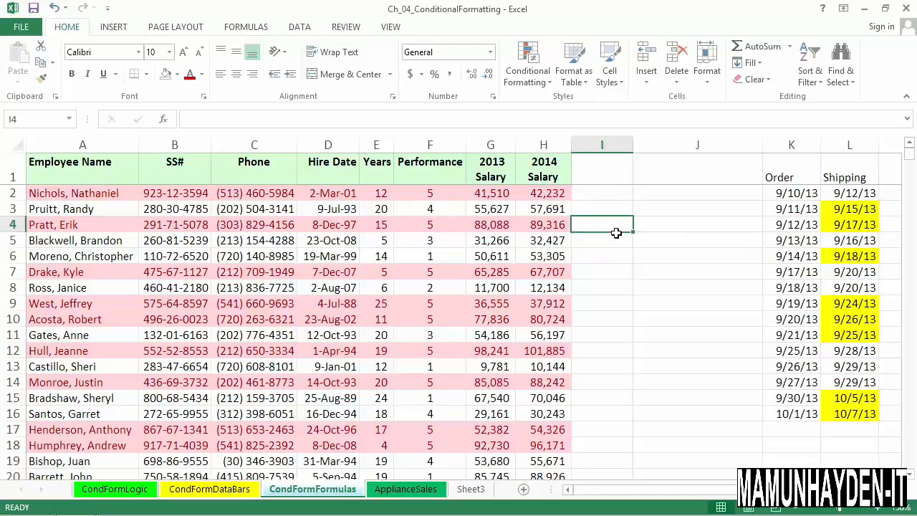
pyautogui.click(840, 81)
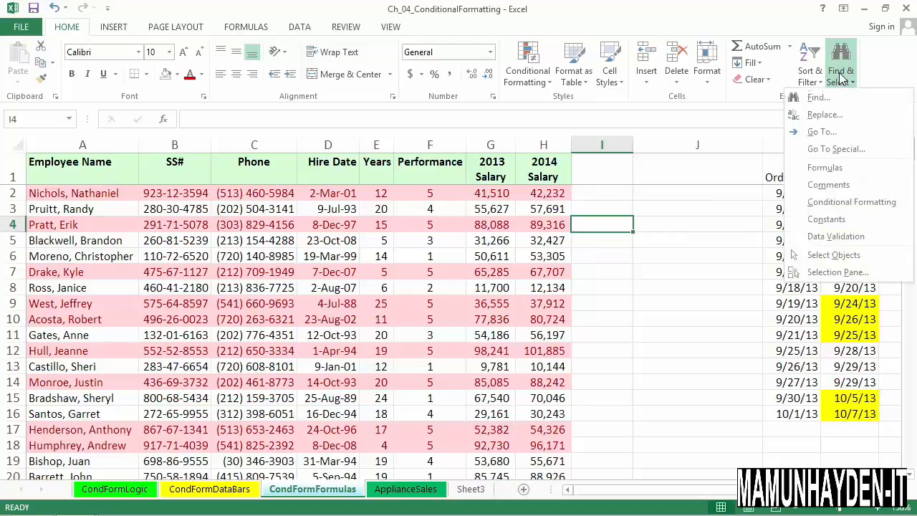
pyautogui.click(848, 203)
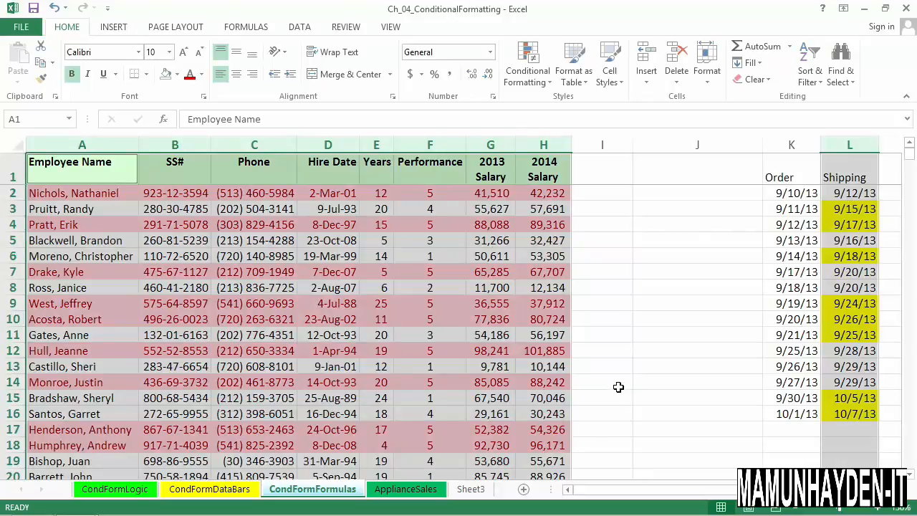
# - Starting from cell L10, use Go To Special to select only the cells with the same conditional formats
pyautogui.click(846, 324)
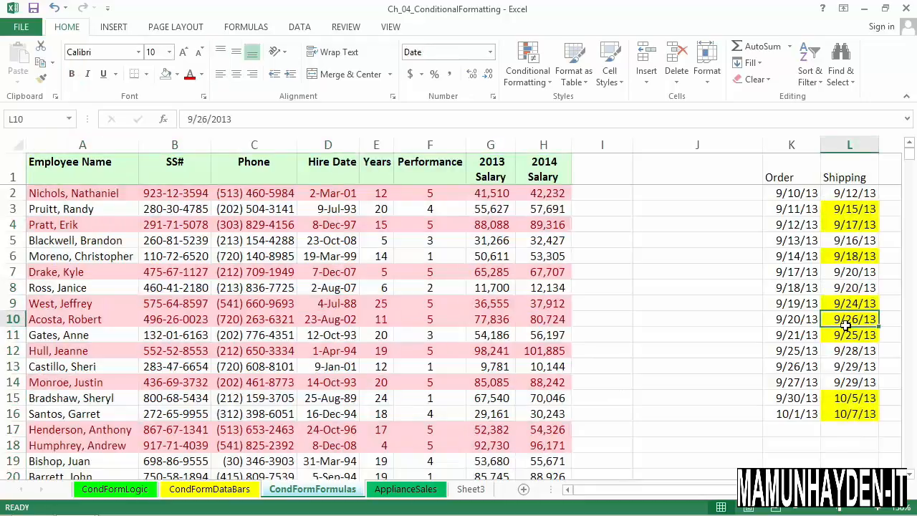
pyautogui.hscroll(2, 722, 431)
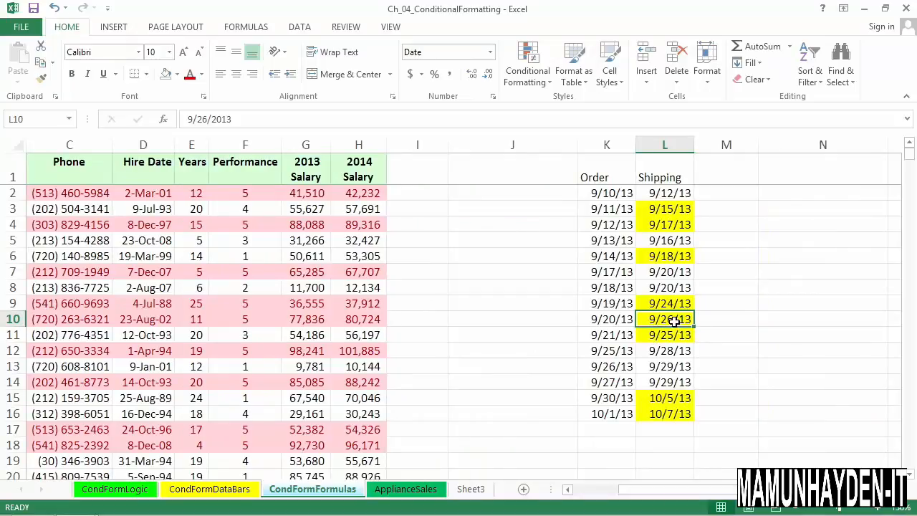
pyautogui.click(842, 77)
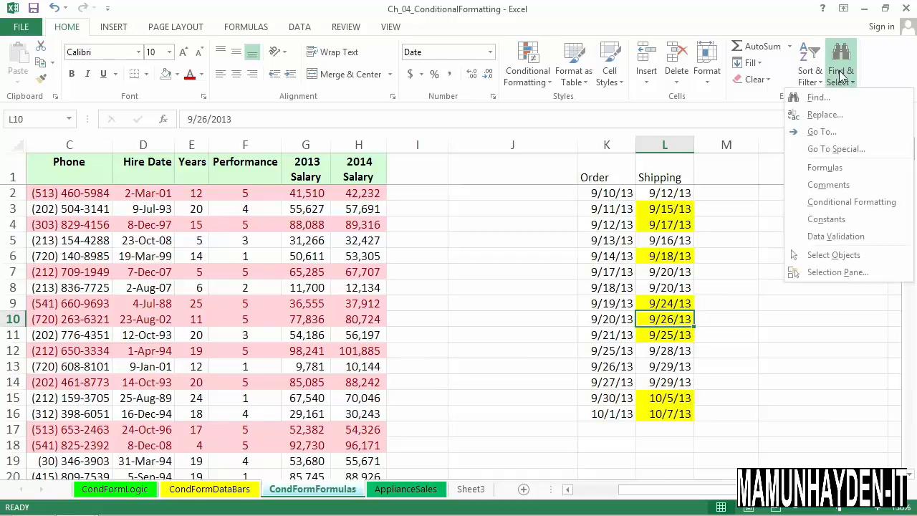
pyautogui.click(832, 149)
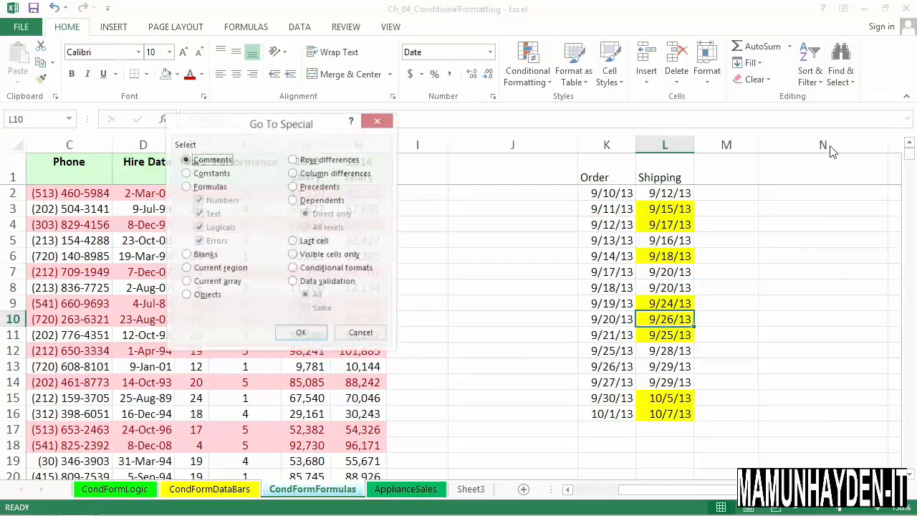
pyautogui.moveTo(320, 131); pyautogui.dragTo(487, 173)
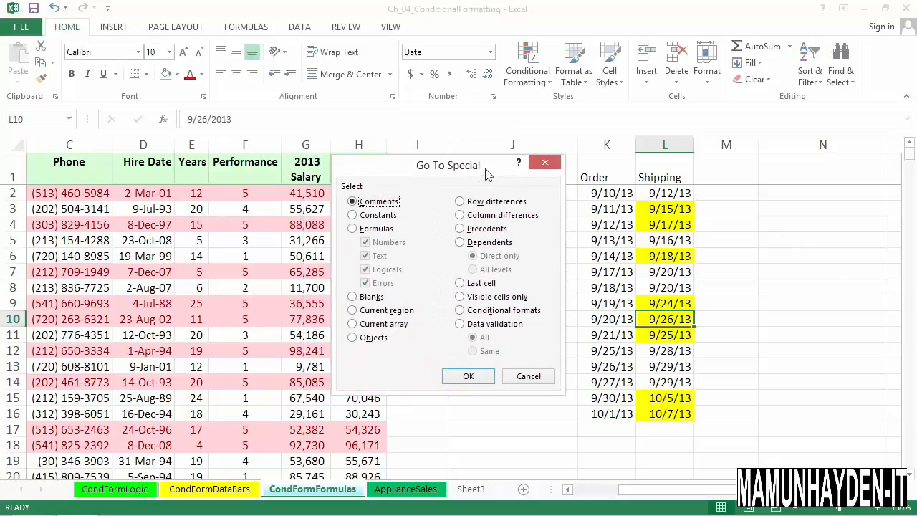
pyautogui.click(461, 314)
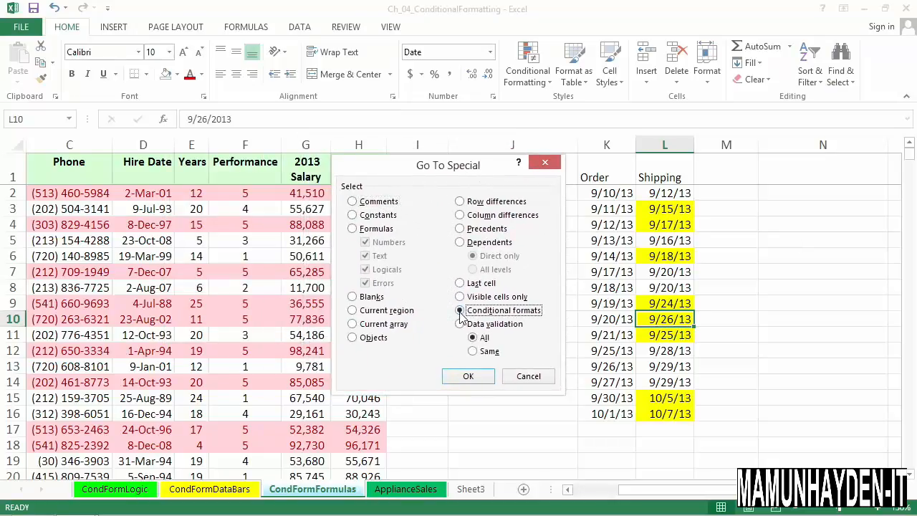
pyautogui.click(473, 351)
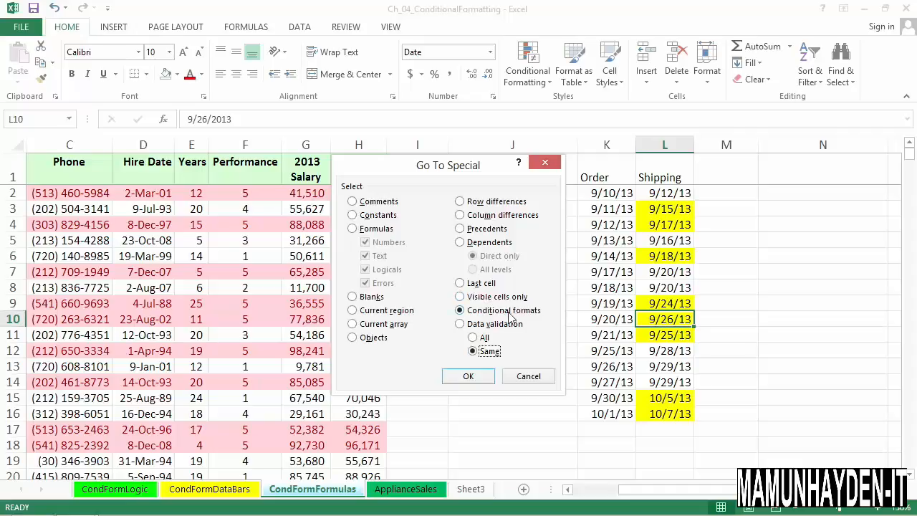
pyautogui.click(470, 377)
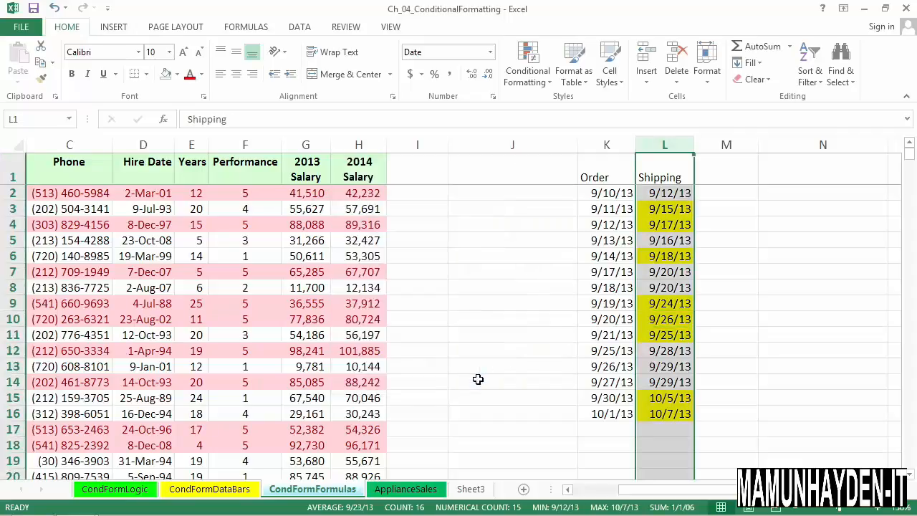